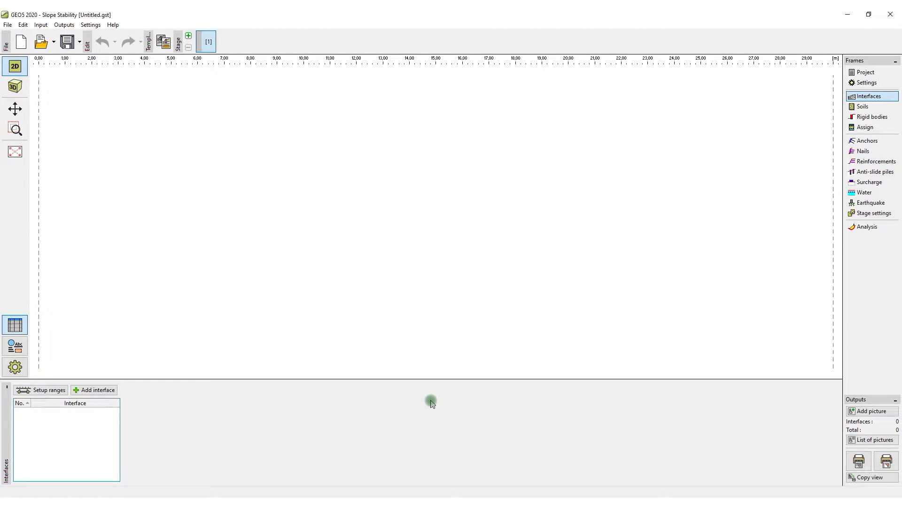
Enter the left part of Interface 1: terrain dipping gently from x=0 to the valley bottom.
left_click(98, 390)
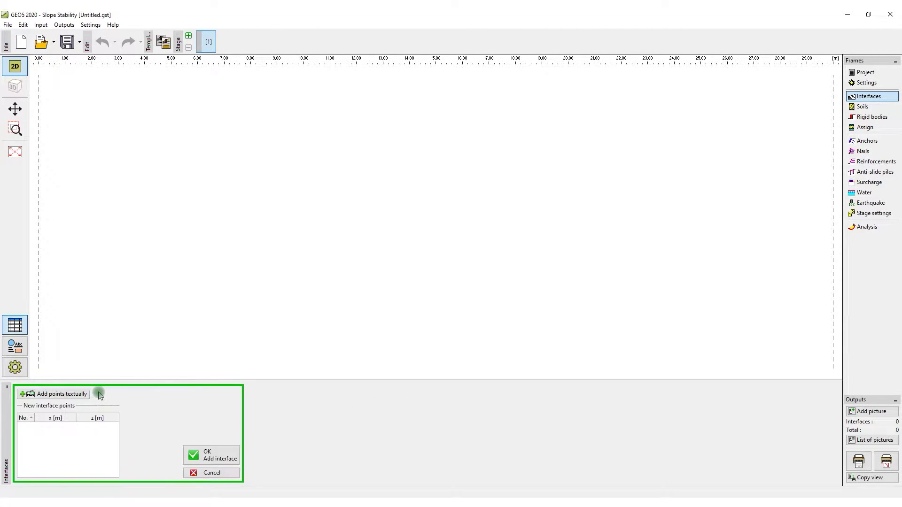
left_click(40, 180)
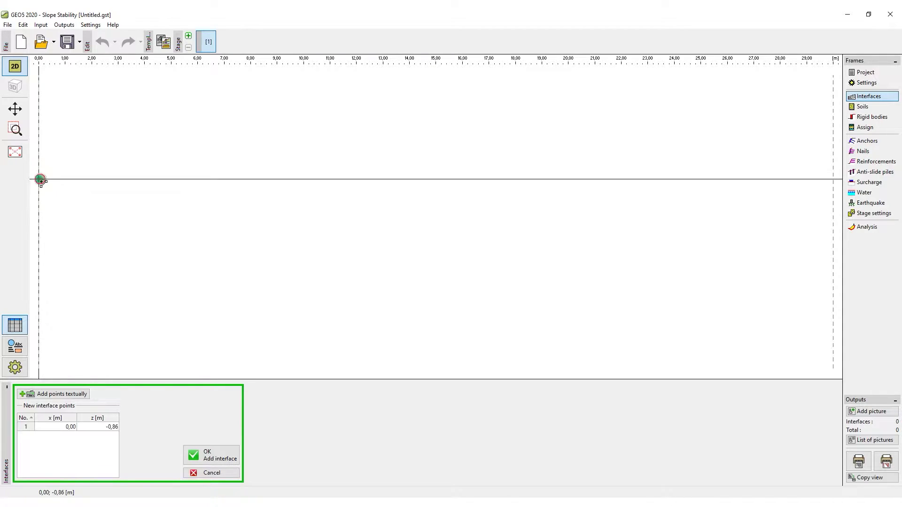
left_click(92, 185)
left_click(189, 192)
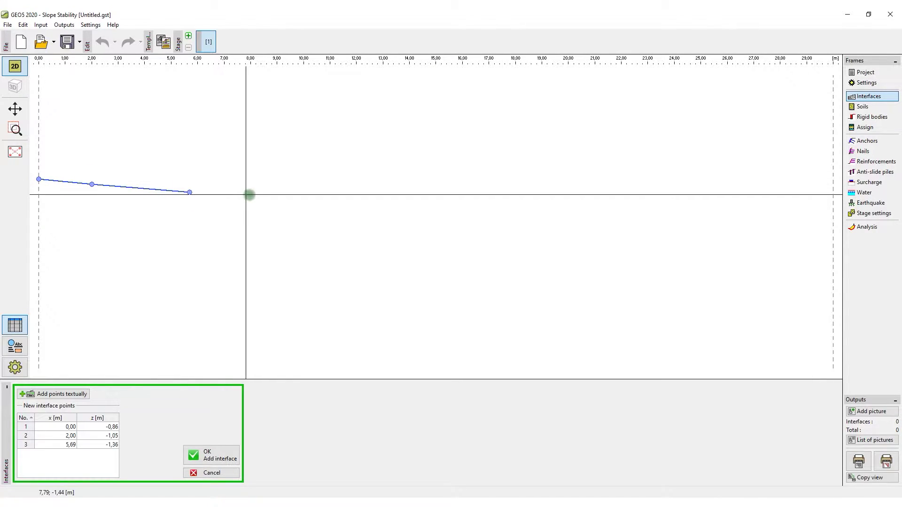
left_click(253, 195)
left_click(341, 200)
left_click(427, 193)
Continue the profile up the slope to the crest and x=30 m, then add the interface.
left_click(500, 175)
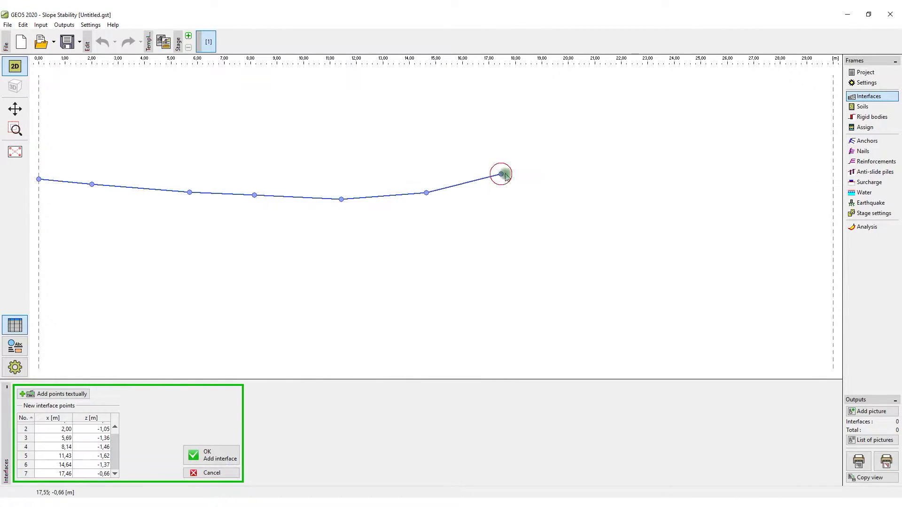
left_click(552, 149)
left_click(614, 116)
left_click(689, 90)
left_click(746, 84)
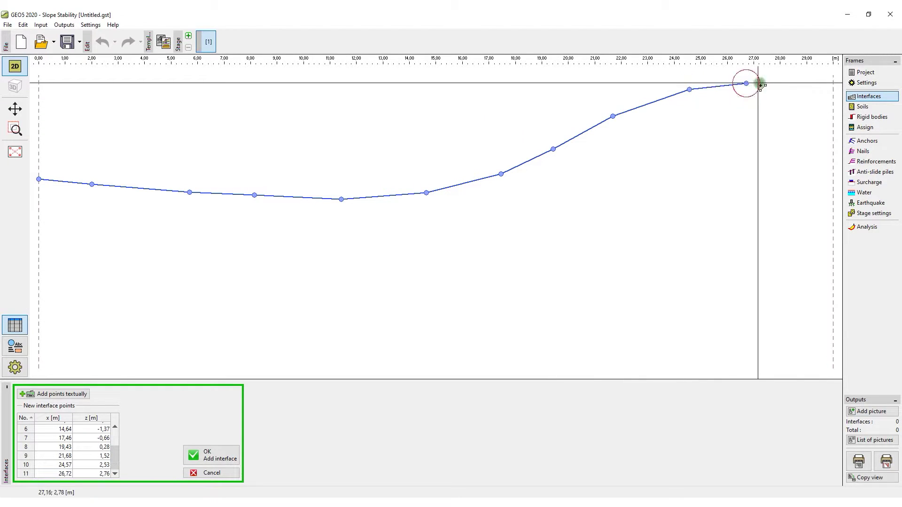
left_click(821, 86)
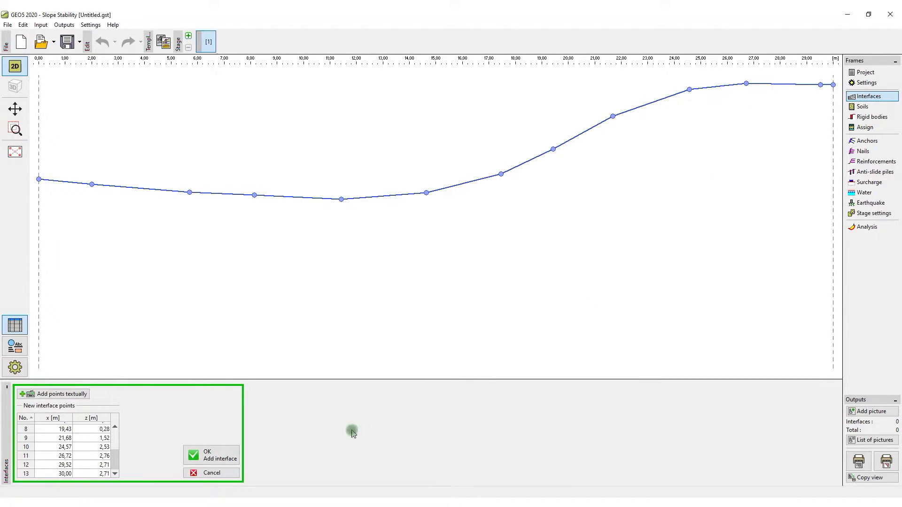
left_click(233, 456)
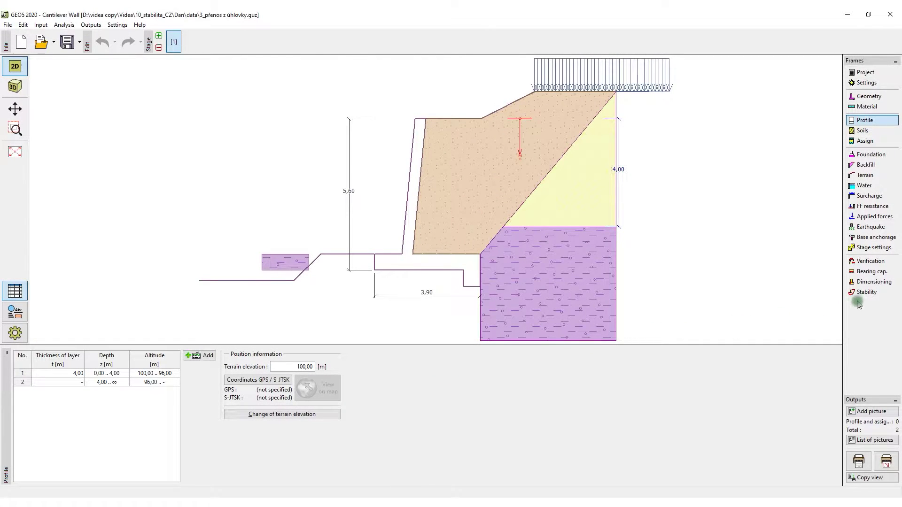
Transfer the cantilever wall model into Slope Stability and show its analysis frame.
left_click(874, 294)
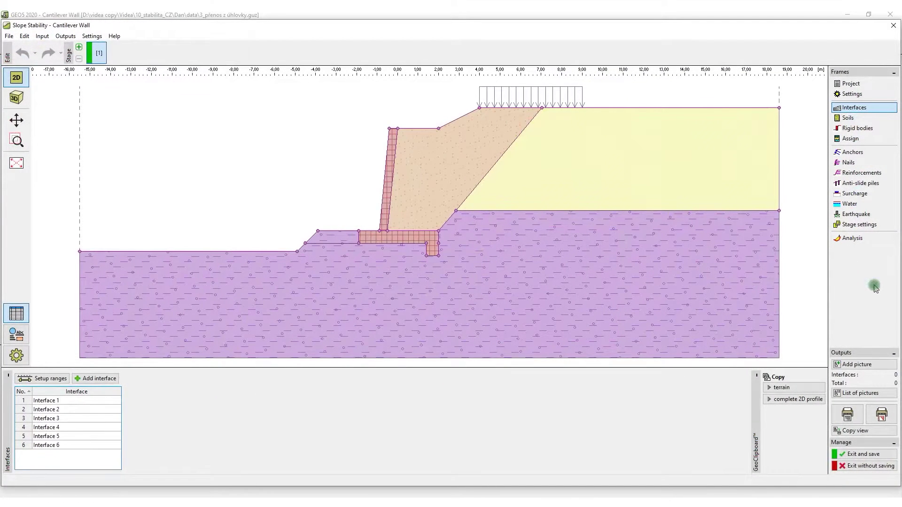
left_click(870, 241)
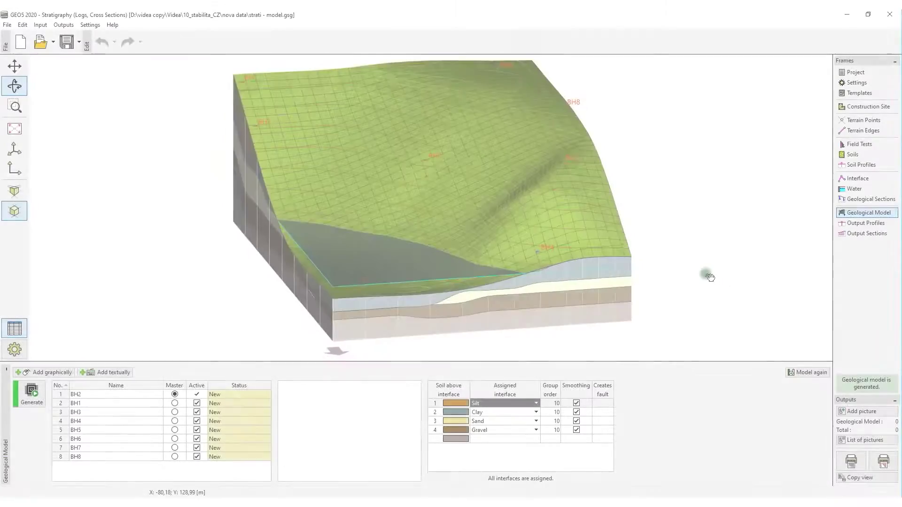
Show the geological output sections and orbit the 3D model to view them from above.
left_click_drag(642, 268, 522, 252)
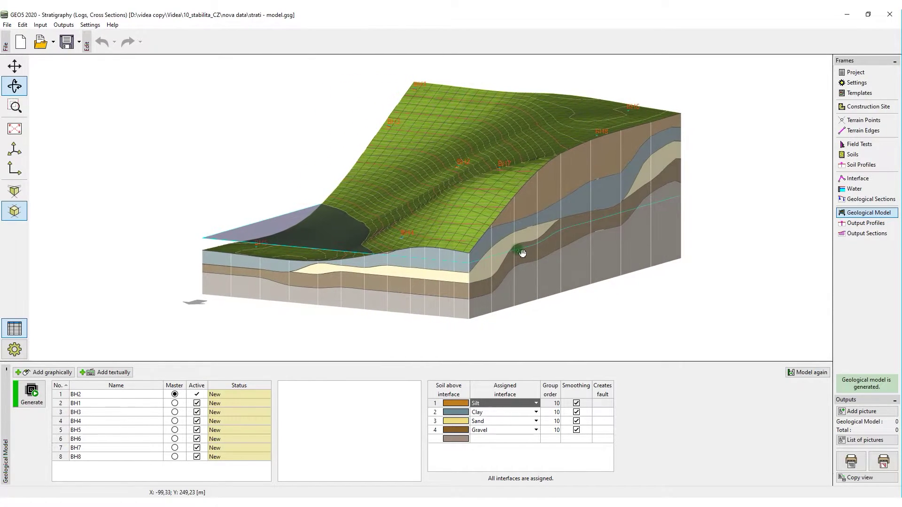
left_click(866, 233)
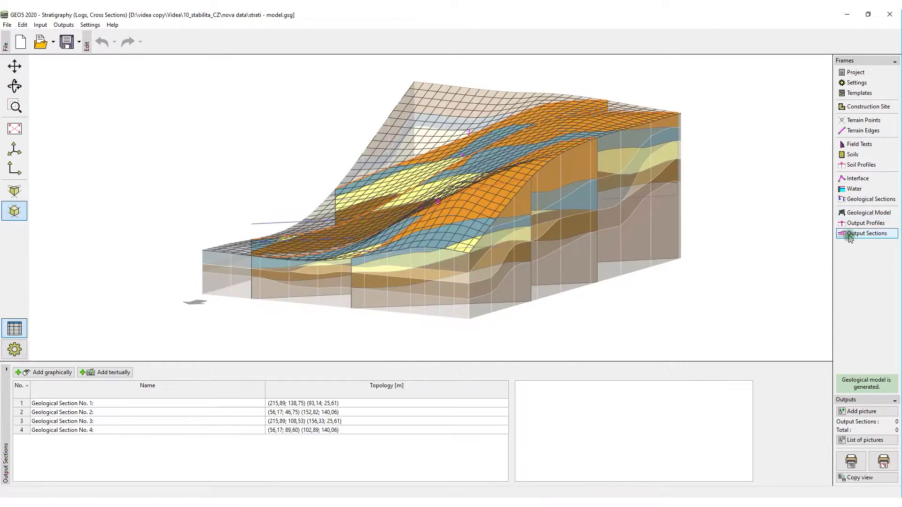
left_click(16, 86)
mouse_move(81, 87)
left_mouse_down()
mouse_move(162, 113)
mouse_move(234, 118)
left_mouse_up()
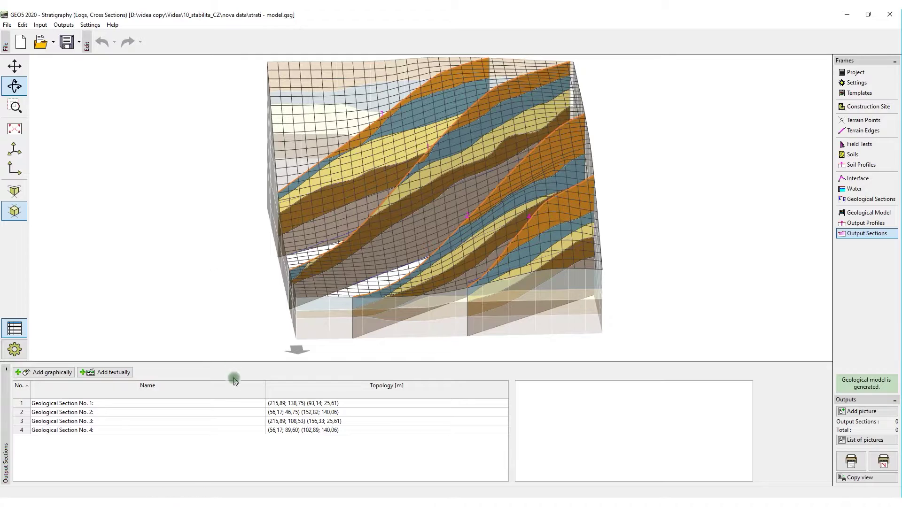
Preview Geological Sections No. 1, 3 and 4.
left_click(228, 403)
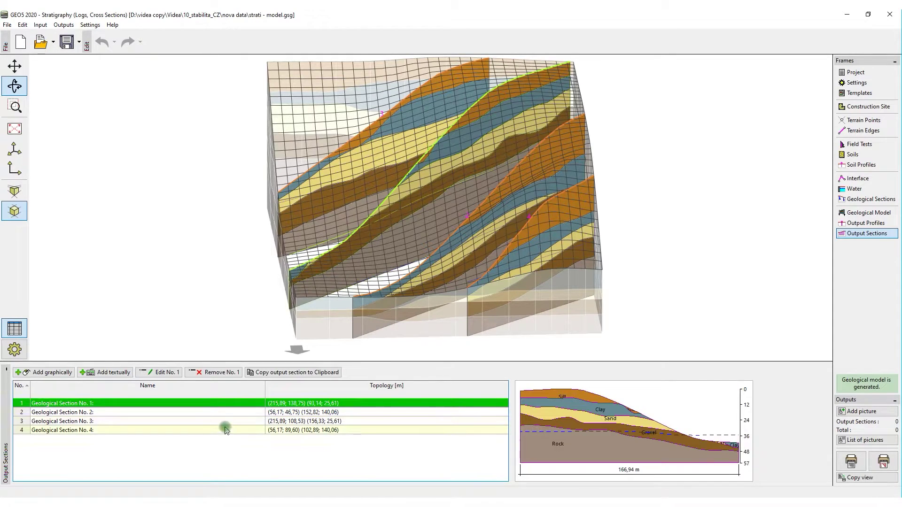
left_click(226, 420)
left_click(226, 432)
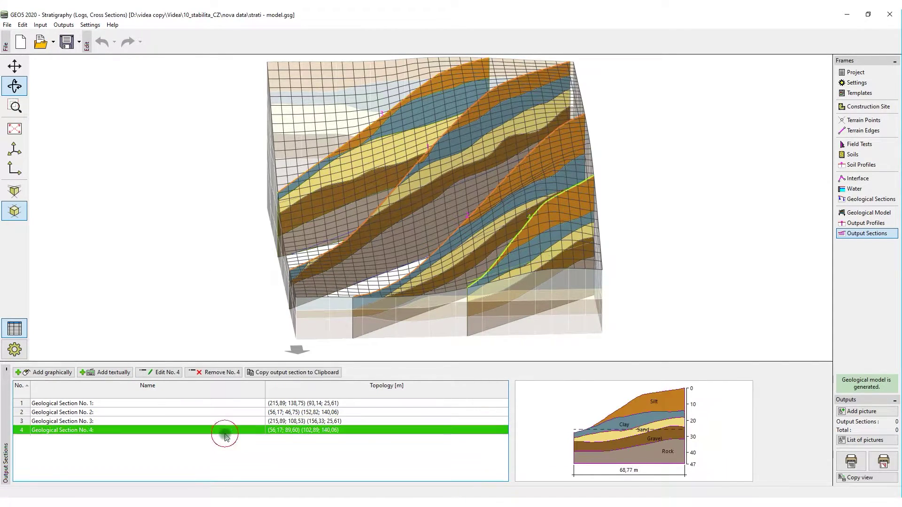
Open Section No. 2 and try the water as pore pressure, then as rapid drawdown.
double_click(225, 412)
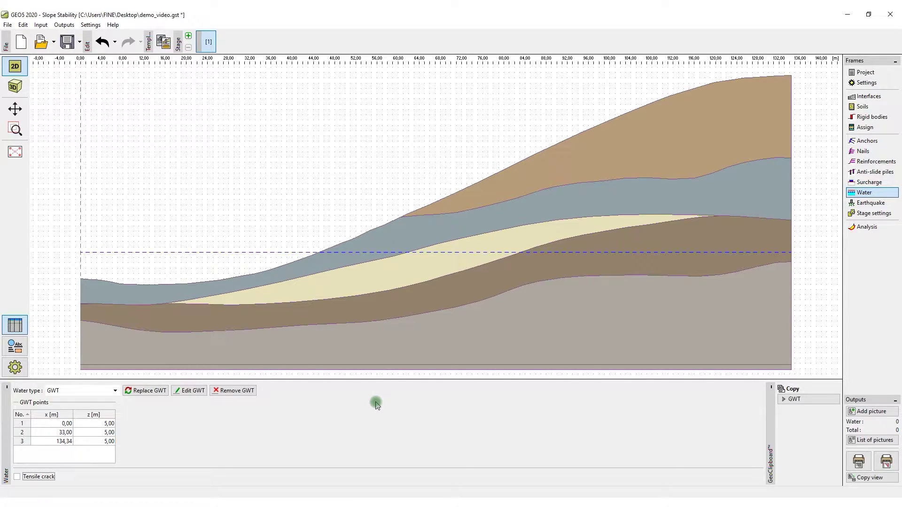
left_click(114, 391)
left_click(68, 421)
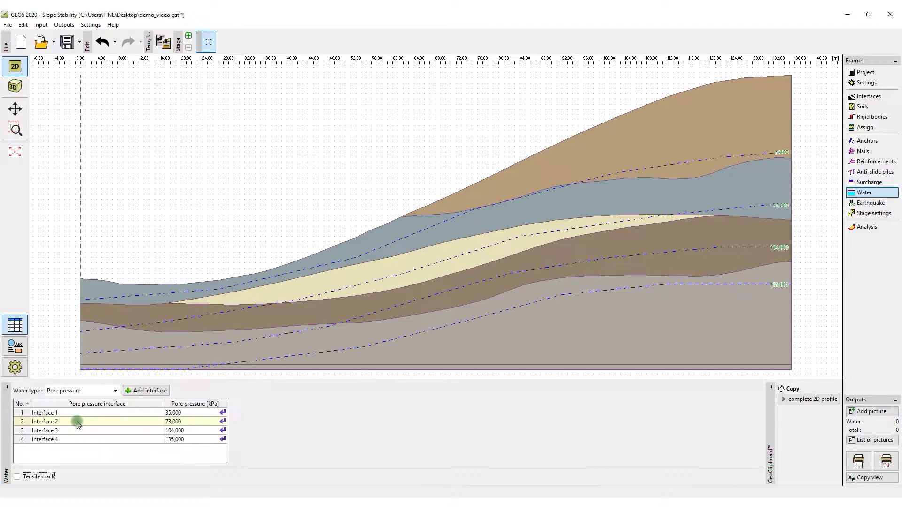
left_click(82, 390)
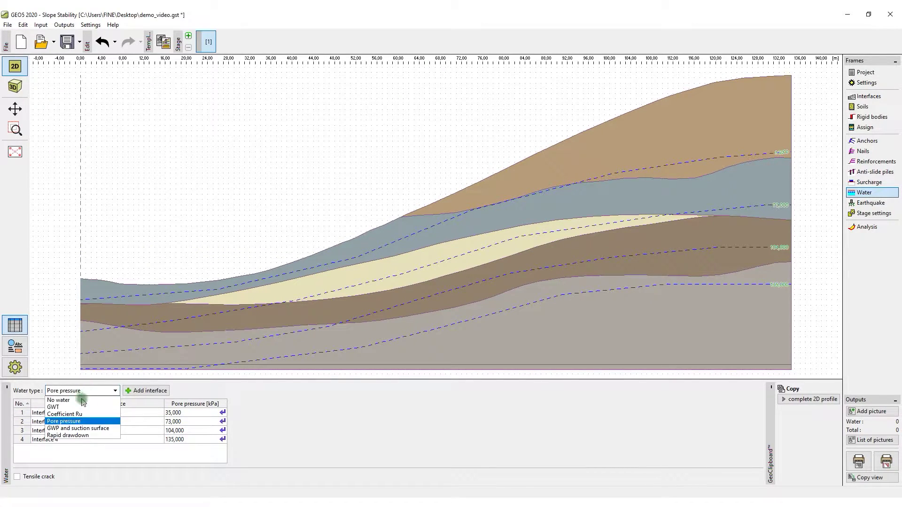
left_click(72, 436)
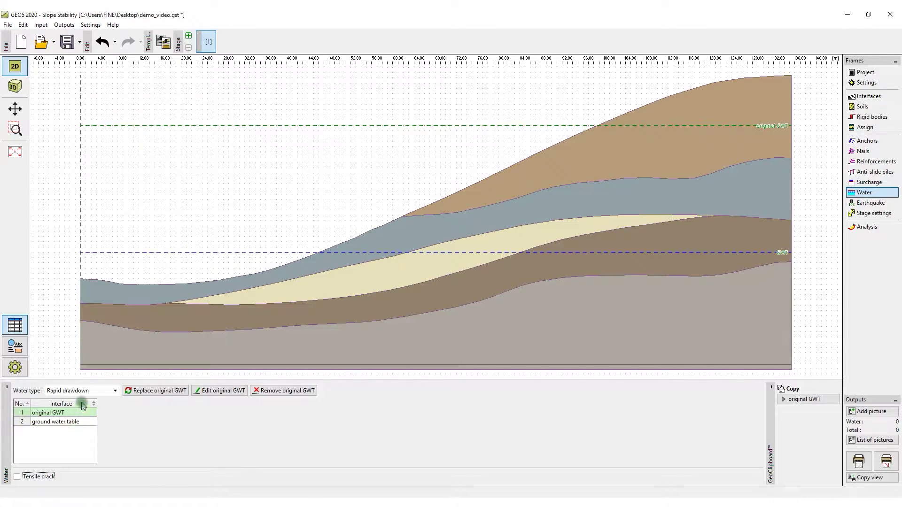
Return water to a plain GWT and briefly enable, then remove, the tensile crack.
left_click(82, 391)
left_click(78, 408)
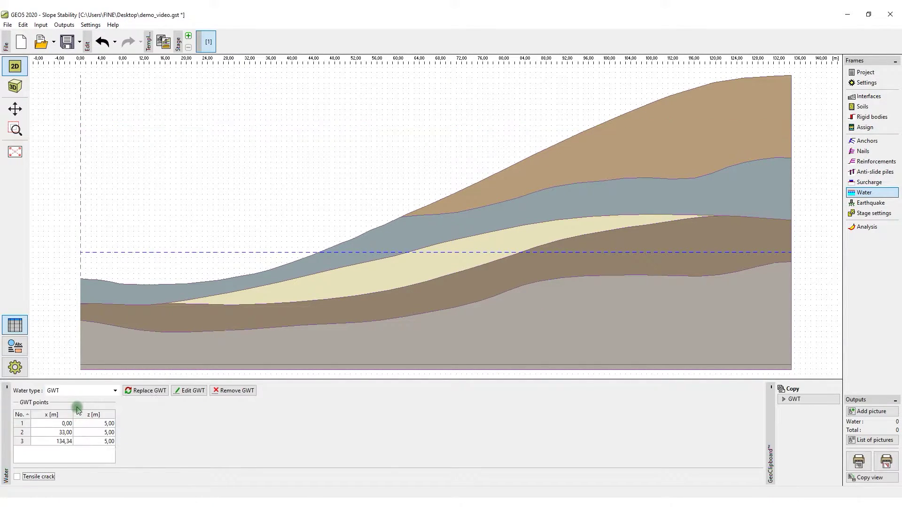
left_click(17, 477)
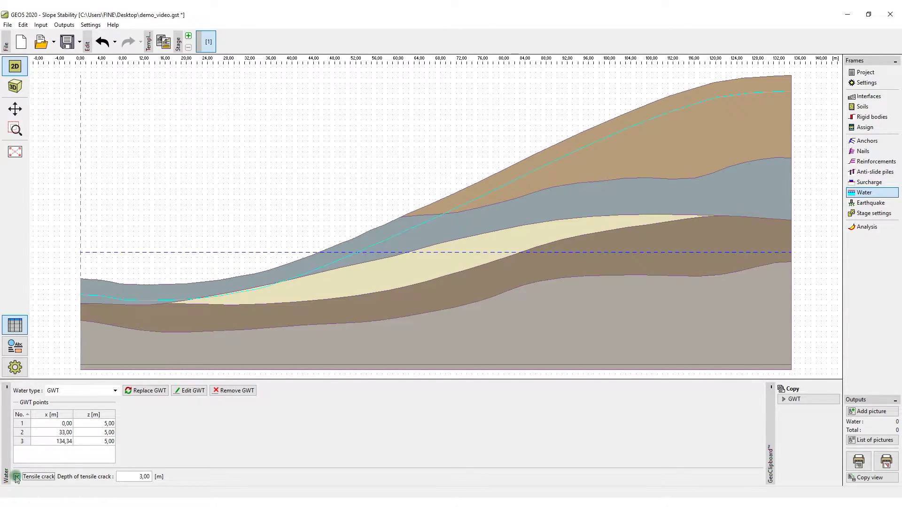
left_click(18, 477)
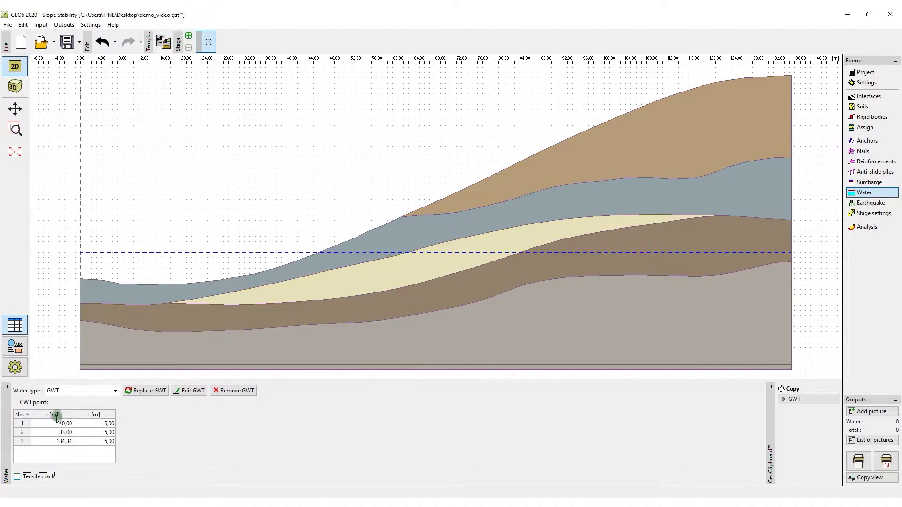
In a second stage, input a three-point earth cut through 69,00/9,00 up to 86,60/23,91.
left_click(188, 35)
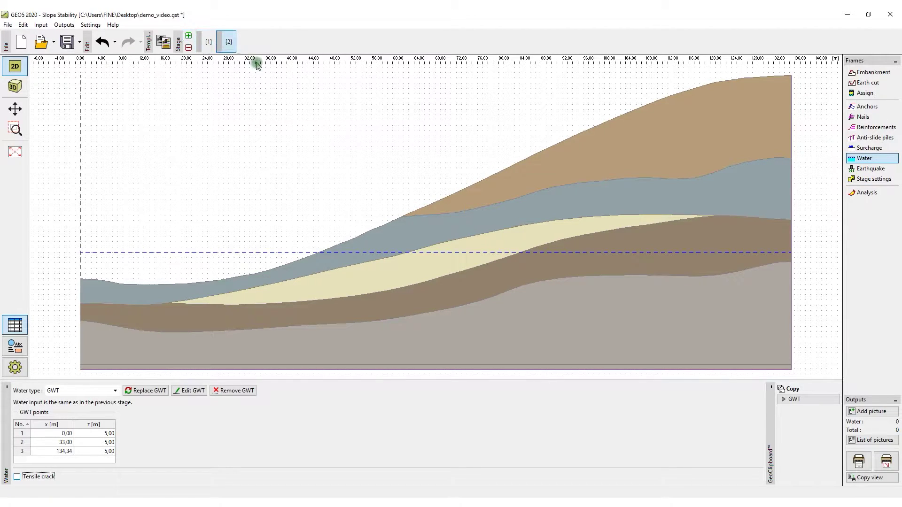
left_click(874, 82)
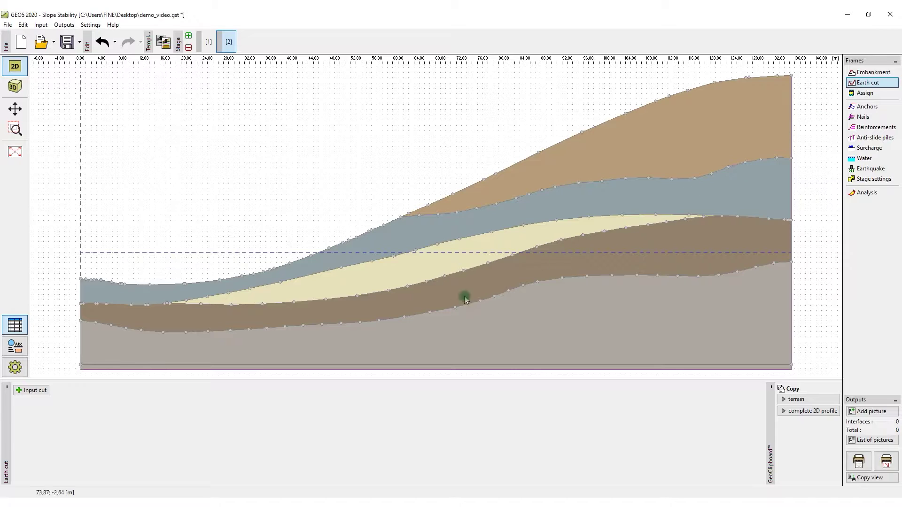
left_click(34, 390)
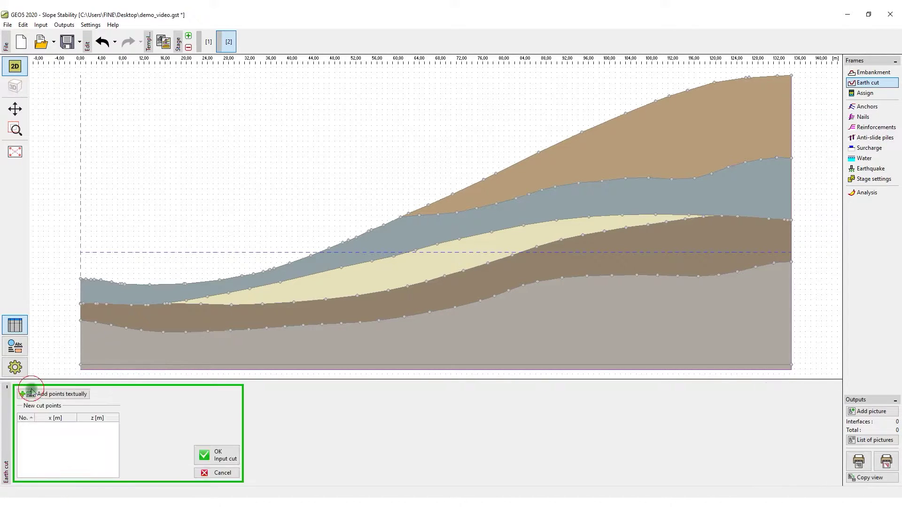
left_click(370, 231)
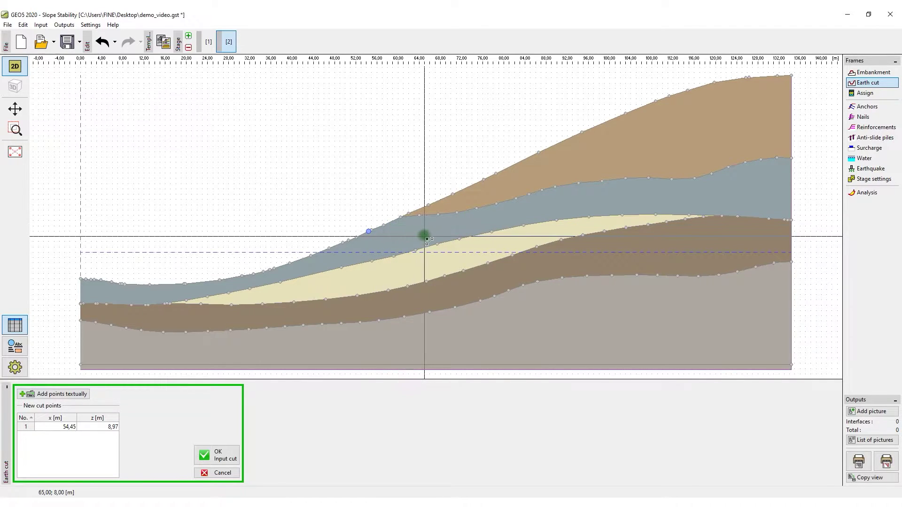
left_click(447, 233)
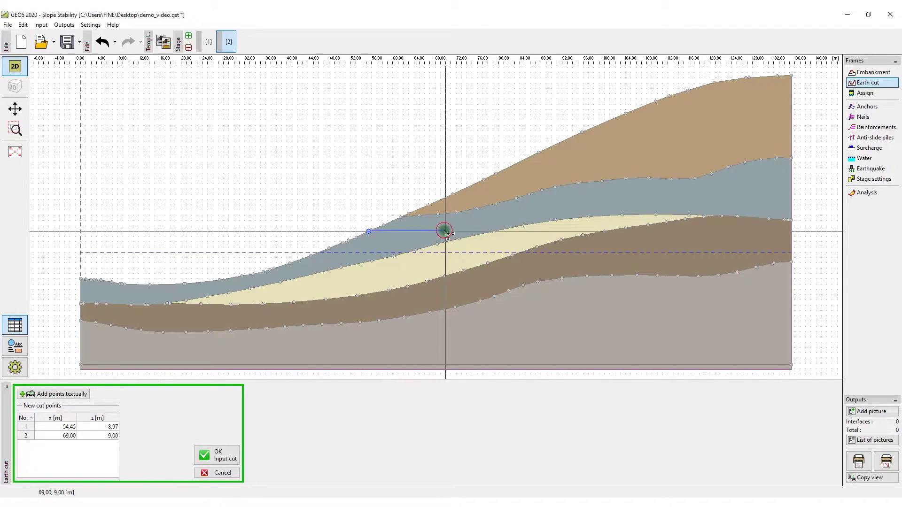
left_click(539, 154)
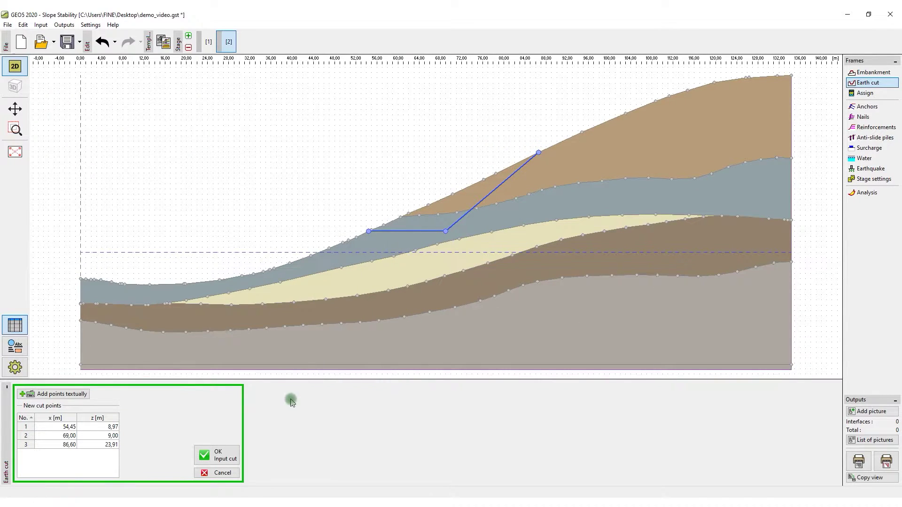
left_click(218, 455)
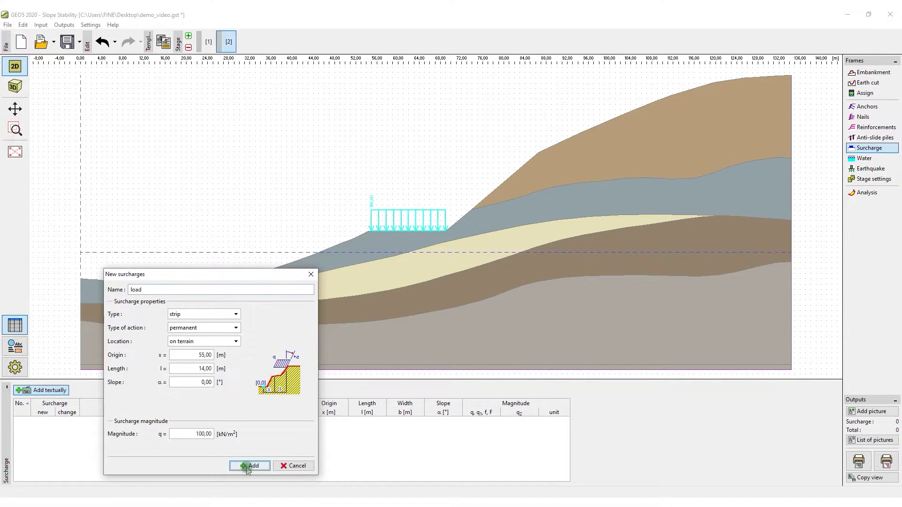
Add the 14 m permanent strip surcharge 'load' of 100 kN/m² at x=55.
left_click(248, 468)
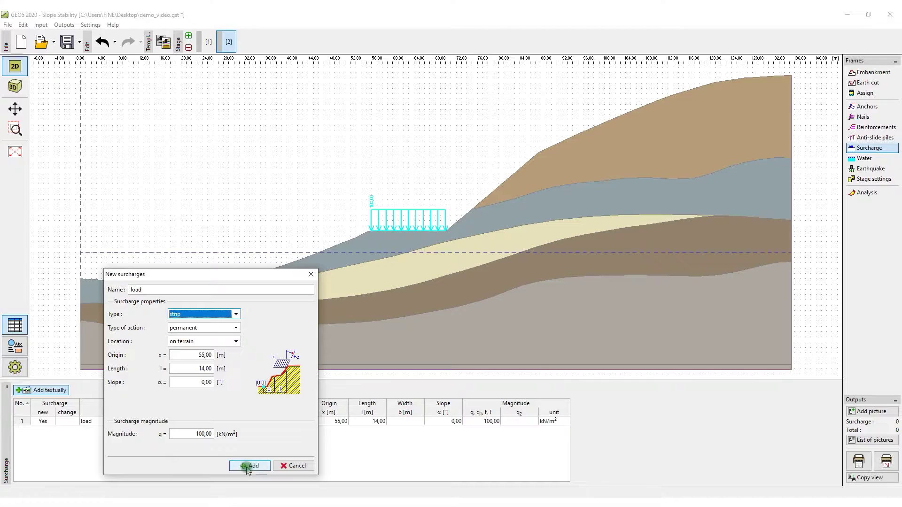
left_click(310, 275)
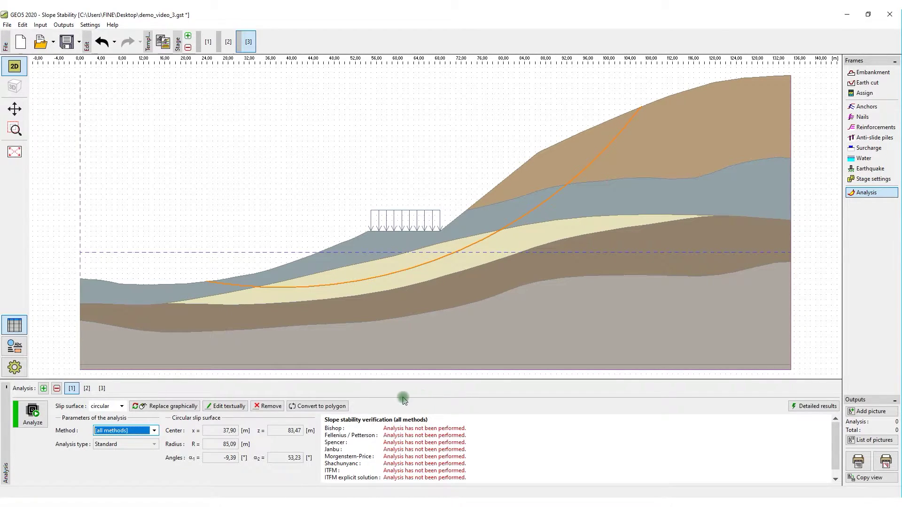
Analyze the circular slip surface [1], then the polygonal slip surface [2], both acceptable.
left_click(32, 413)
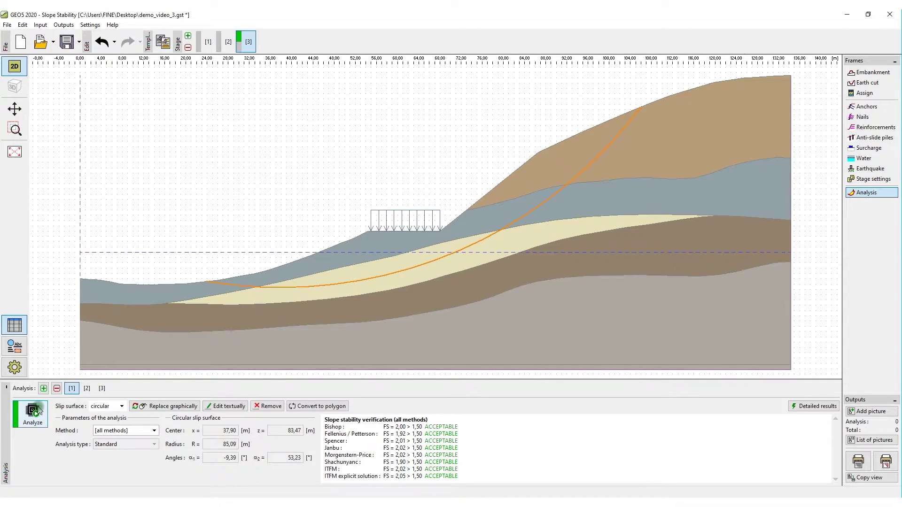
left_click(87, 389)
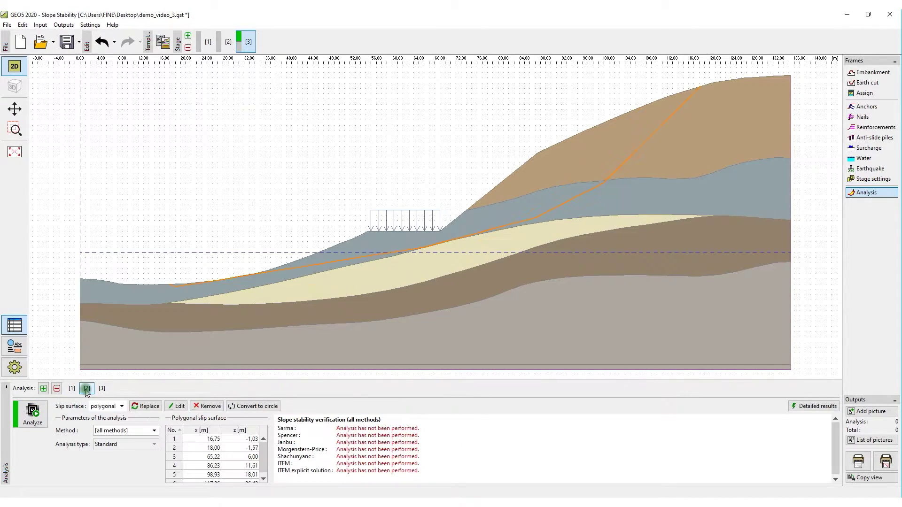
left_click(34, 415)
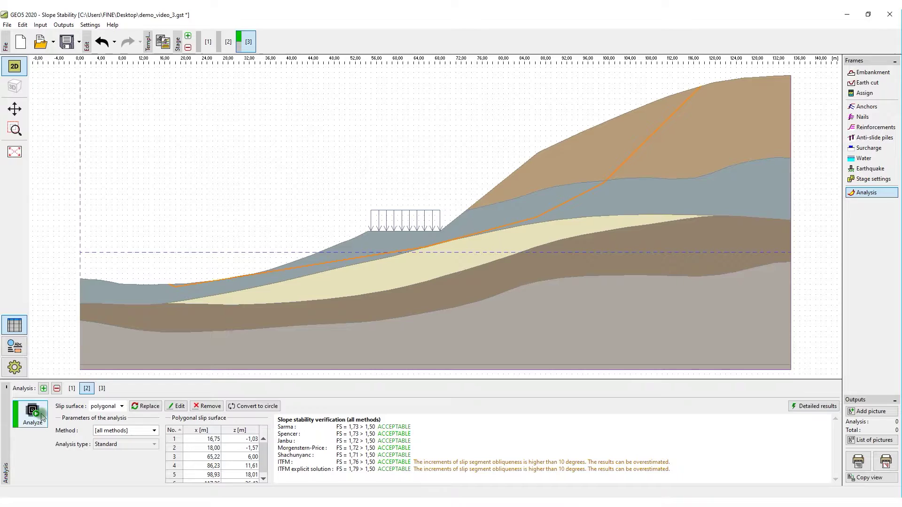
Draw a slip circle on analysis [3], run Bishop optimization (FS 1.34, not acceptable), add stage 4.
left_click(101, 389)
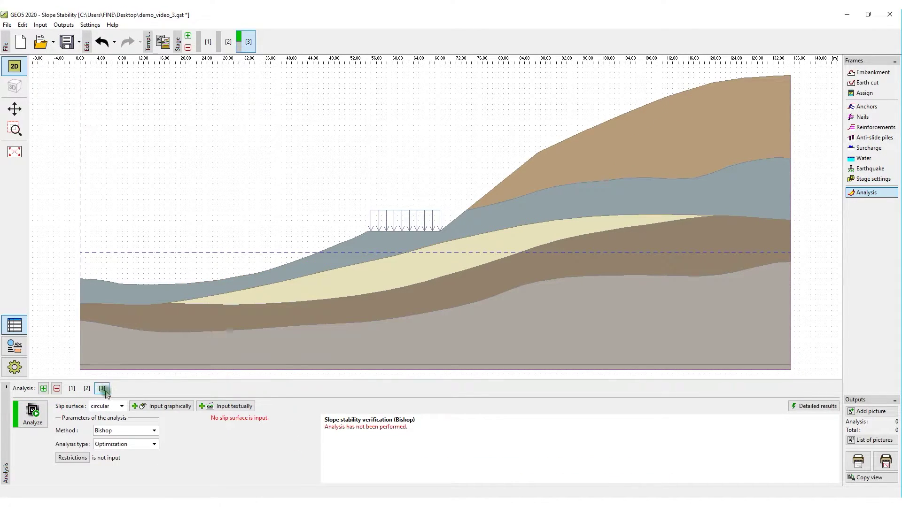
left_click(149, 407)
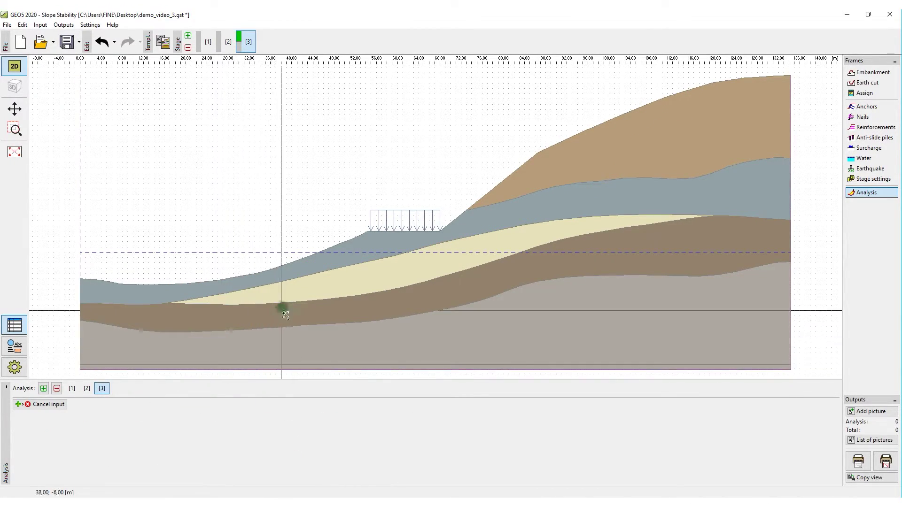
left_click(338, 247)
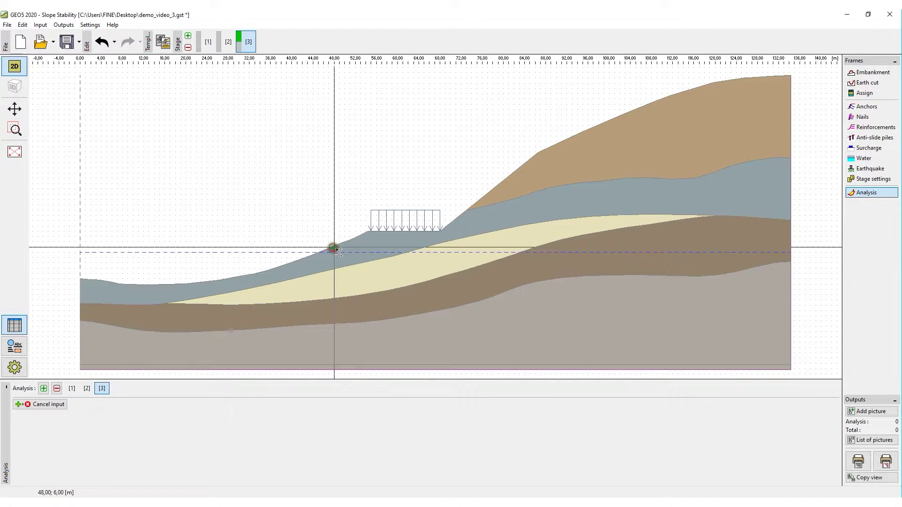
left_click(596, 128)
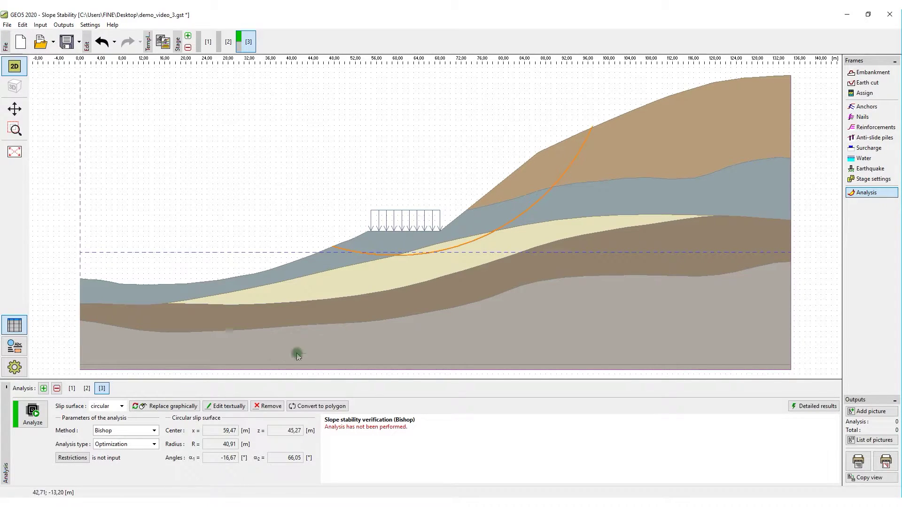
left_click(33, 415)
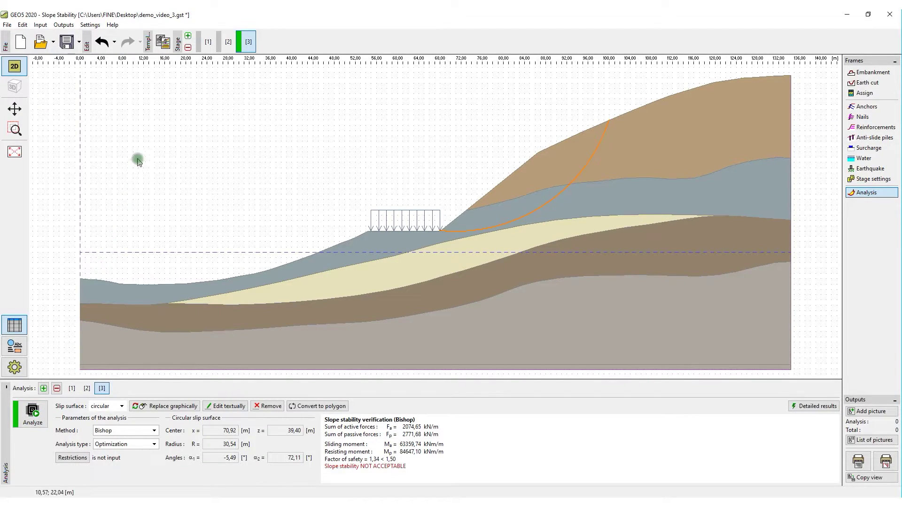
left_click(187, 41)
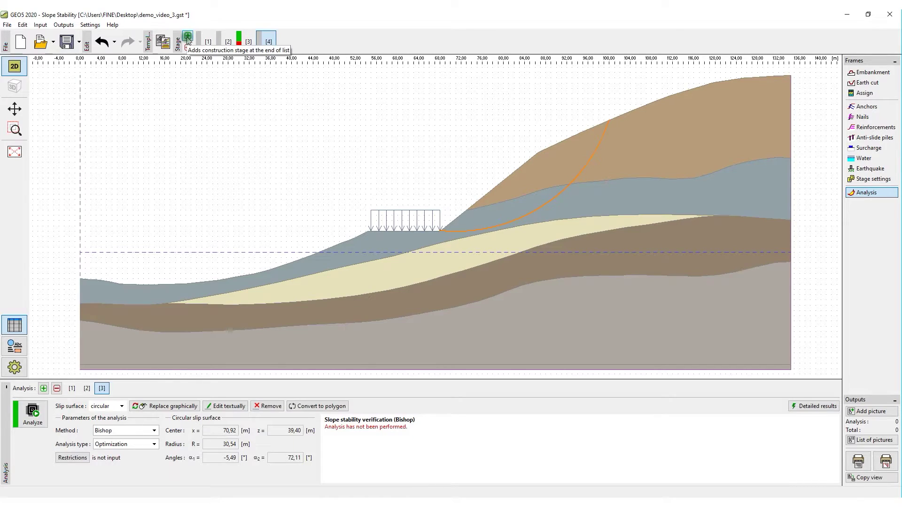
Add the 100 kN anchor at x 71,61, z 11,90 and rerun Bishop optimization to FS 1.51.
left_click(867, 107)
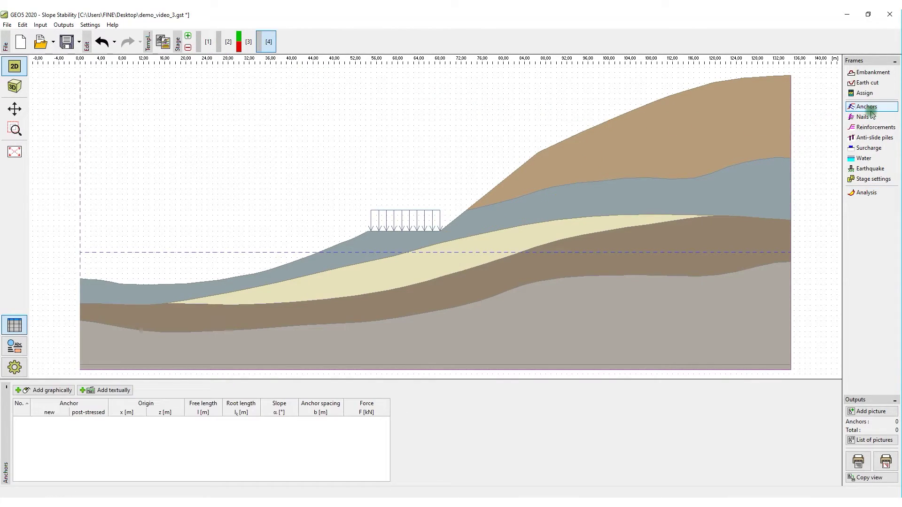
left_click(106, 389)
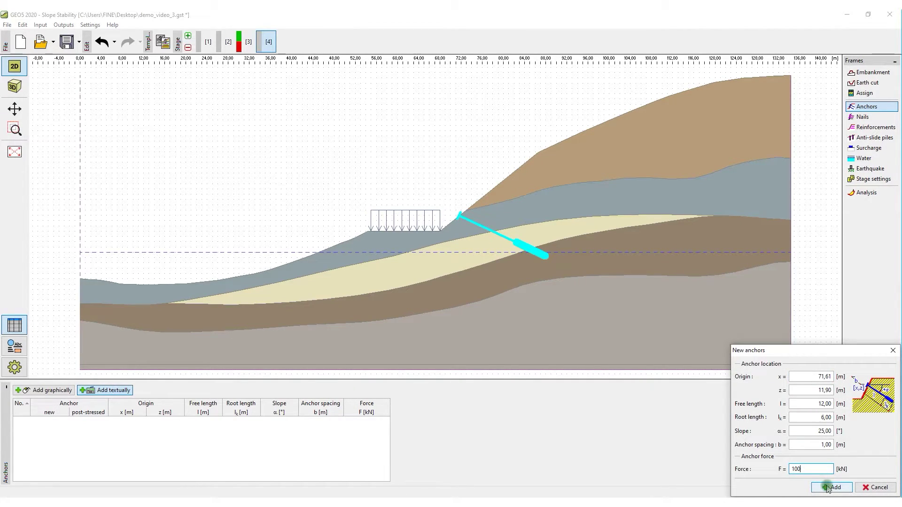
left_click(828, 488)
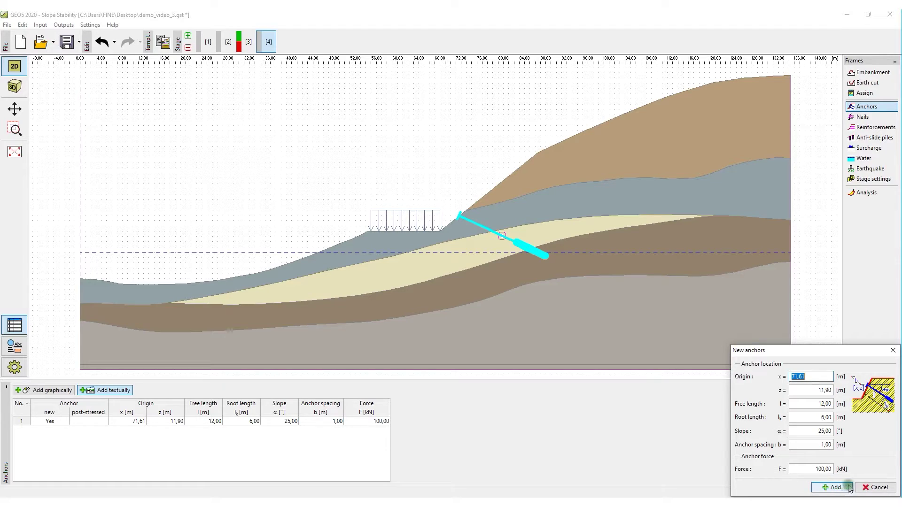
left_click(872, 488)
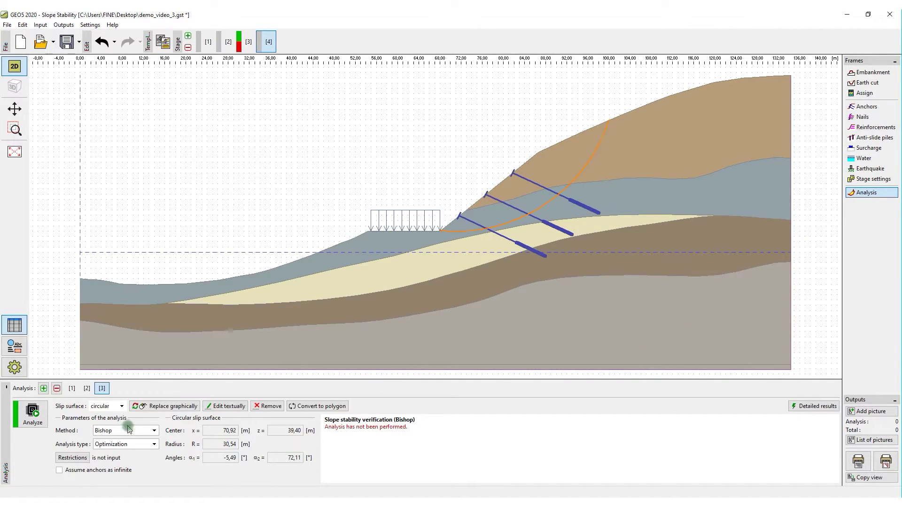
left_click(33, 414)
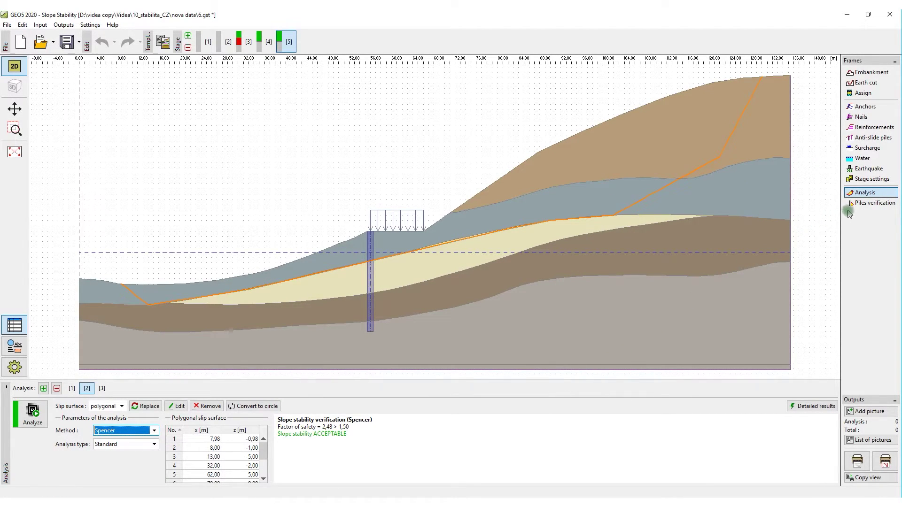
Launch the Anti-Slide Pile program from the Piles verification frame.
left_click(863, 203)
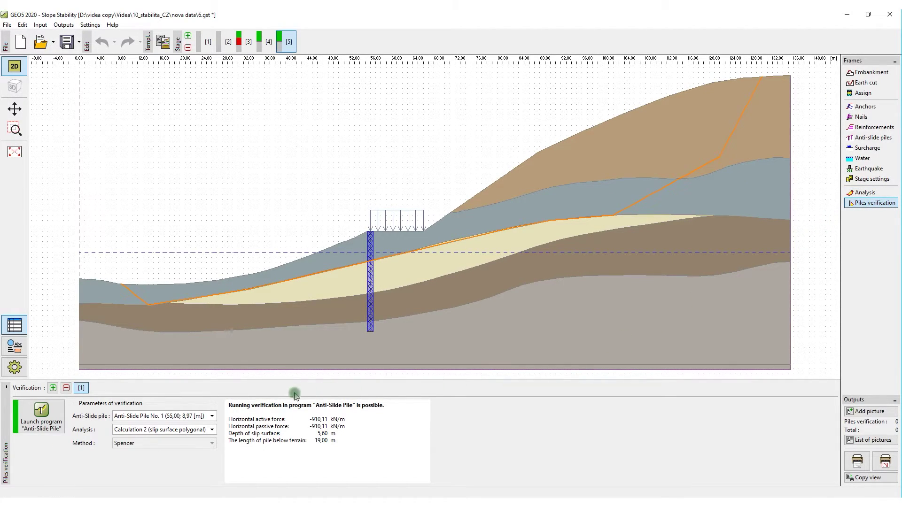
left_click(41, 416)
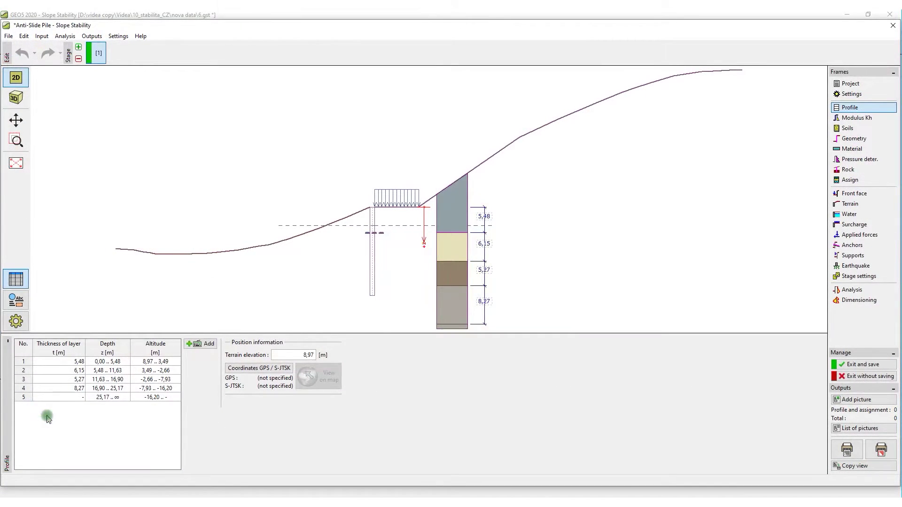
Review the pile Analysis results, then the Dimensioning reinforcement check.
left_click(851, 290)
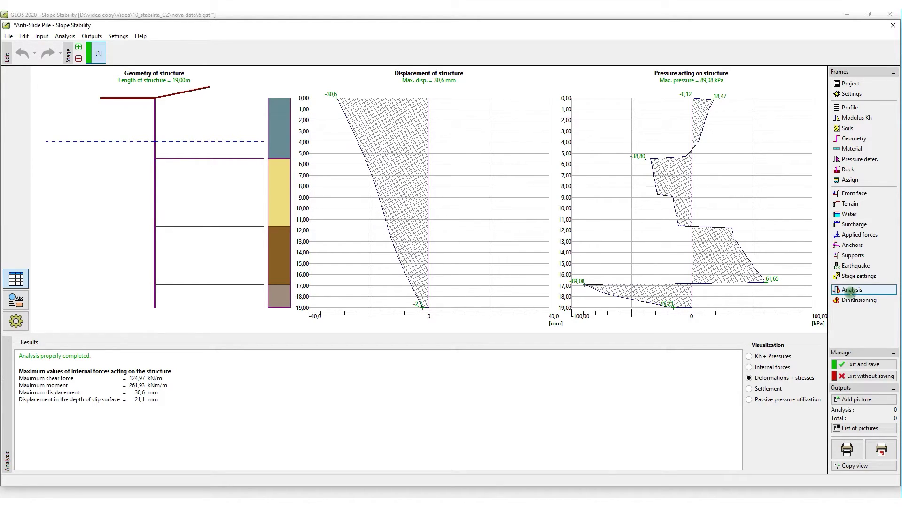
left_click(854, 301)
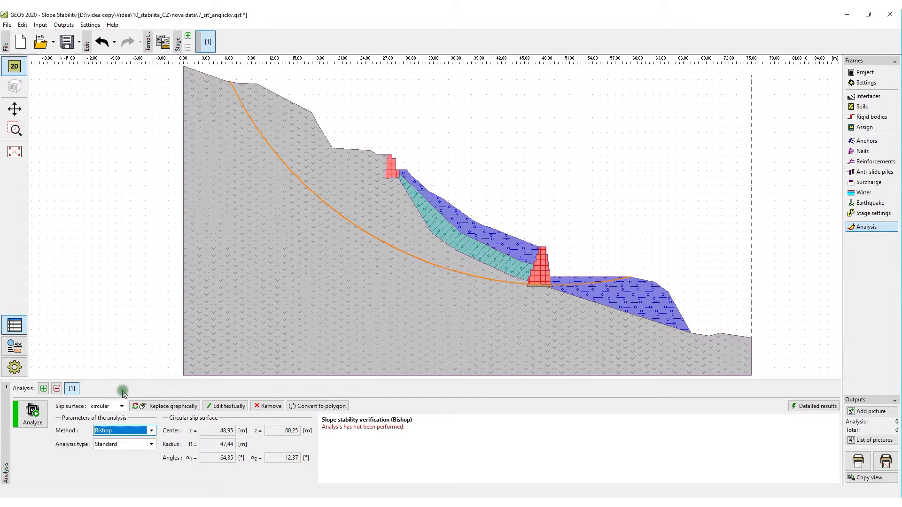
Set the Bishop analysis type to Grid search and run it.
left_click(123, 444)
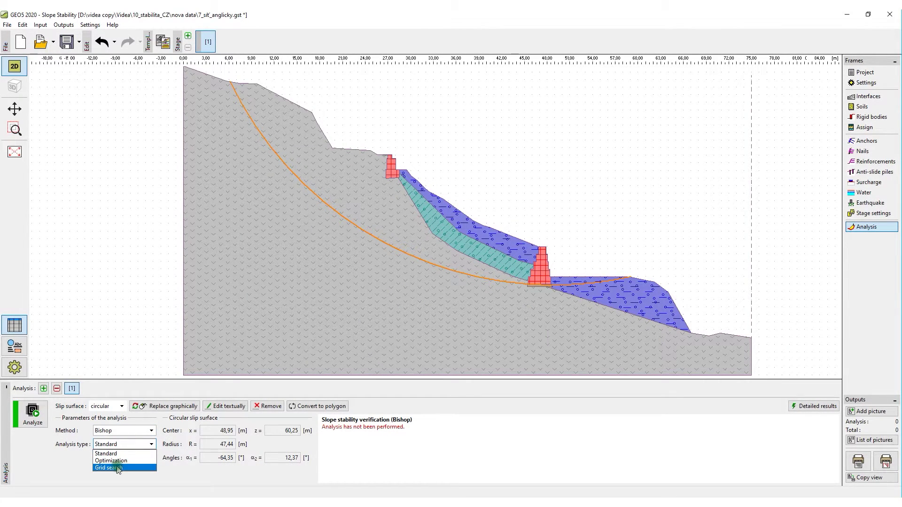
left_click(110, 468)
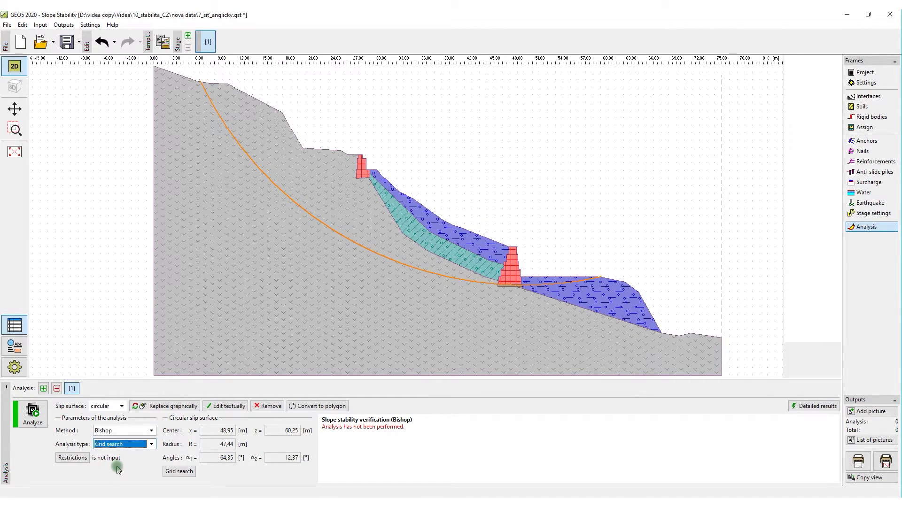
left_click(32, 415)
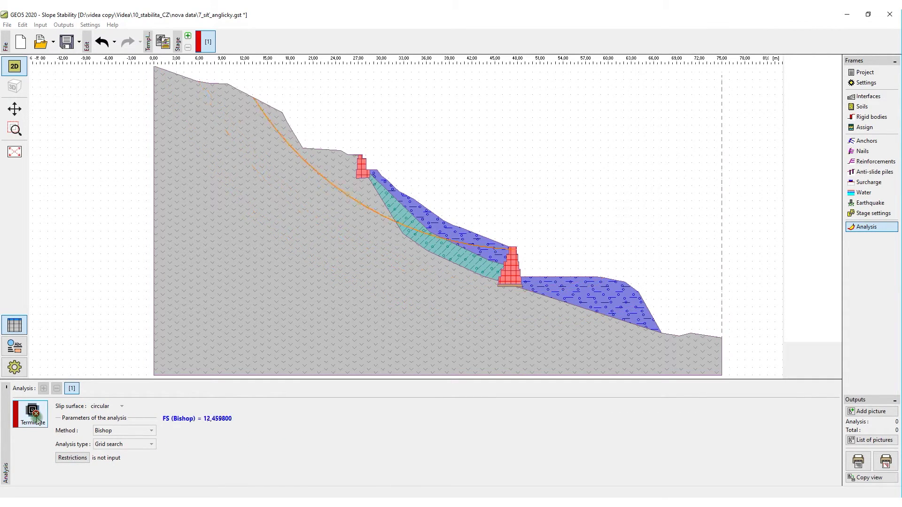